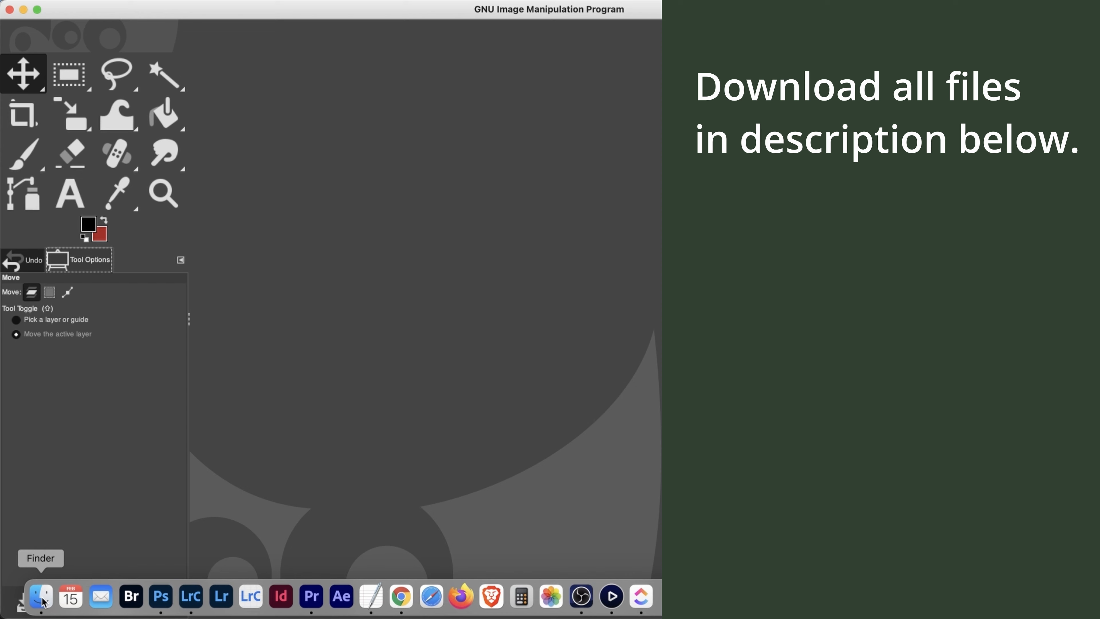
Step: Open 02.xcf from the Section 01 folder in Finder as an image in GIMP
left_click(35, 595)
left_click(454, 172)
left_click_drag(459, 115, 549, 74)
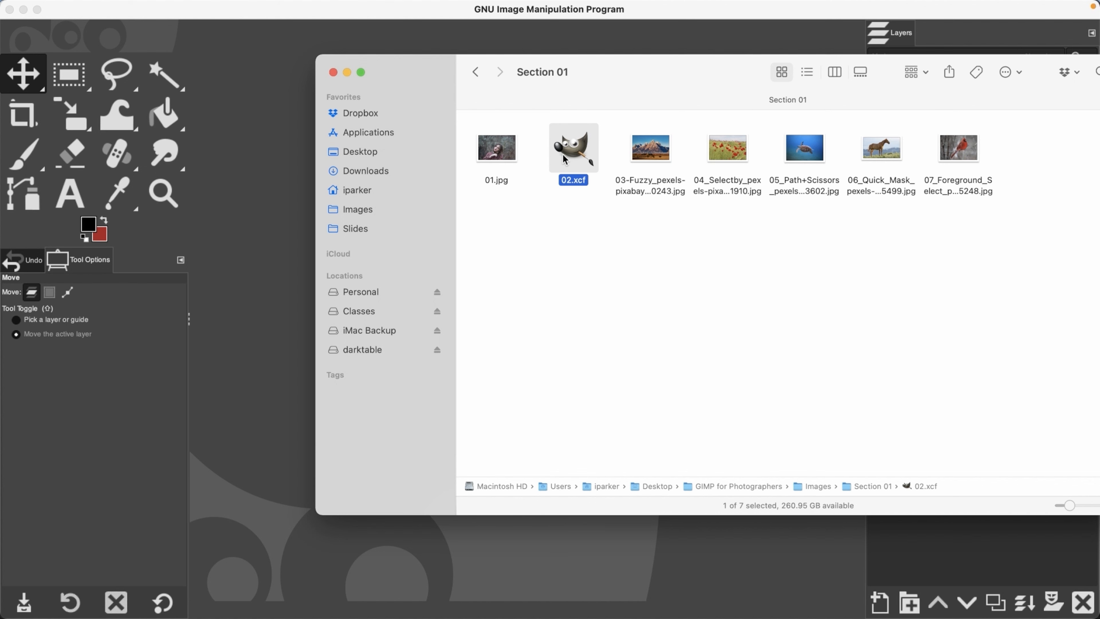
left_click_drag(571, 153, 254, 285)
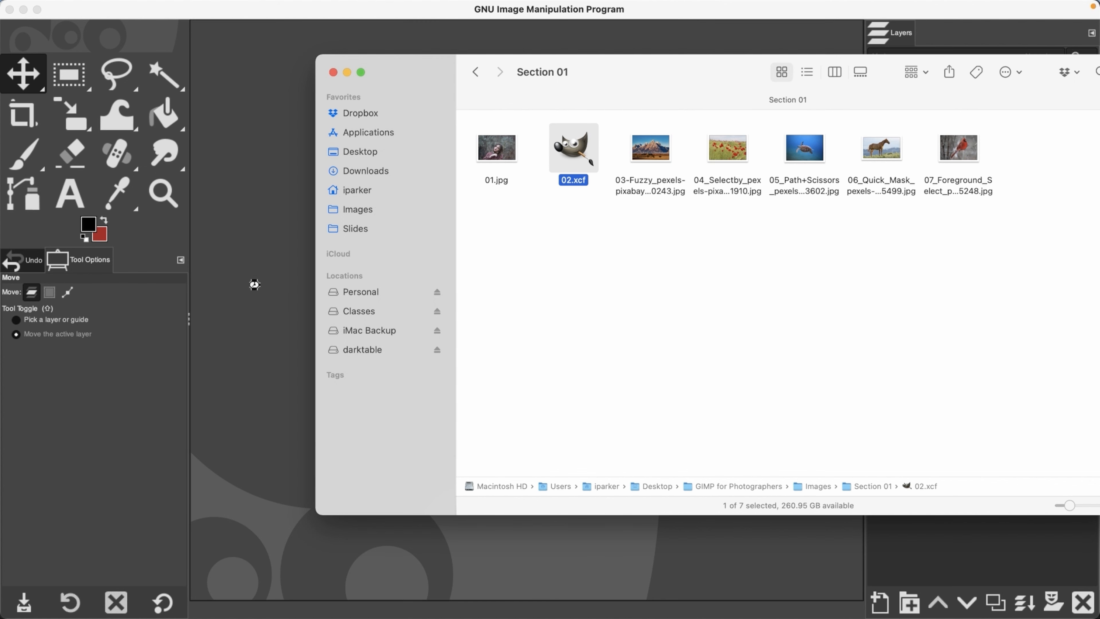
left_click(166, 413)
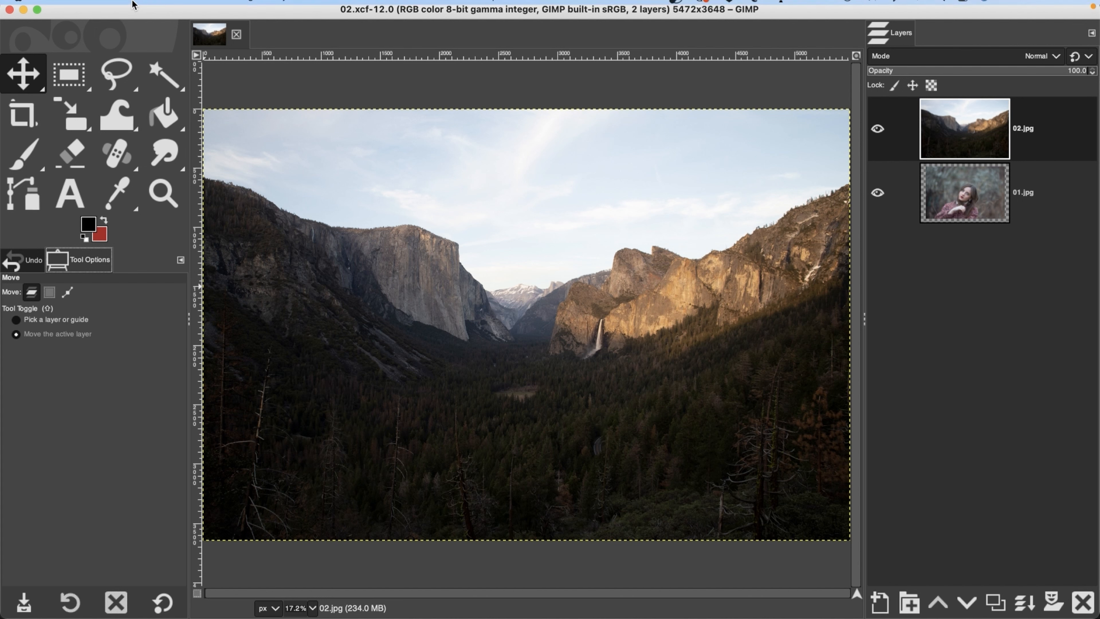
Step: Lower the 02.jpg layer below the 01.jpg layer
left_click(115, 6)
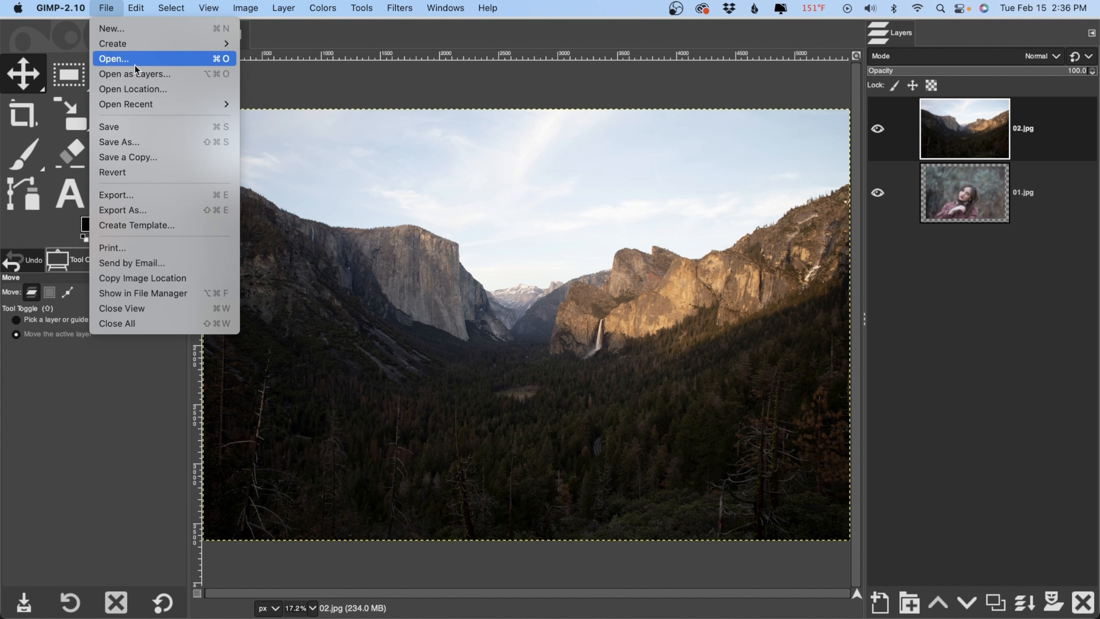
left_click(338, 410)
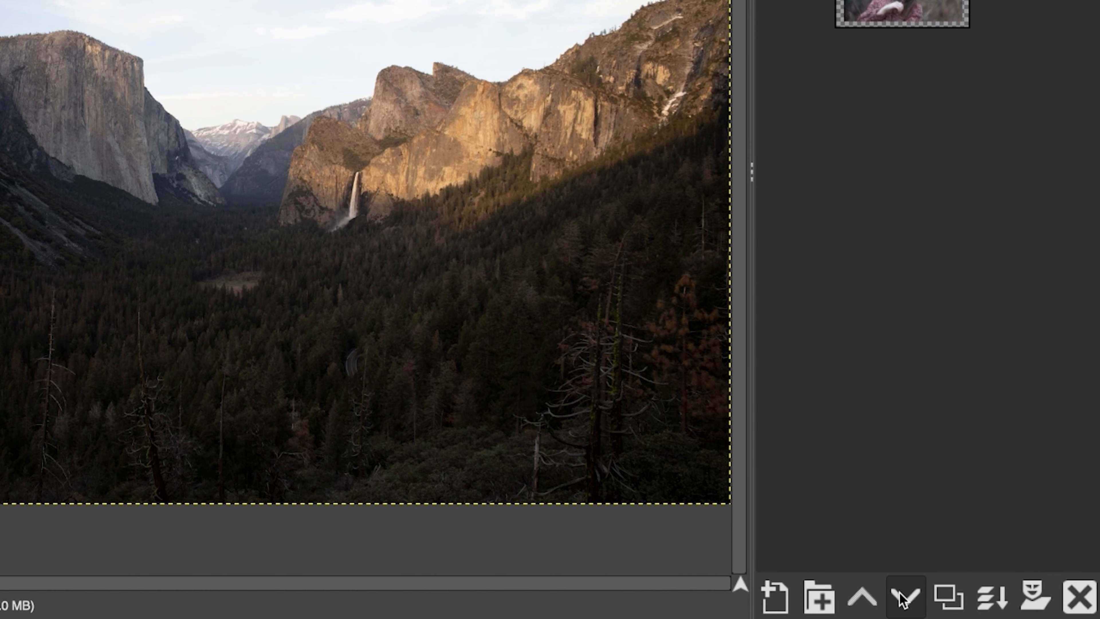
left_click(902, 600)
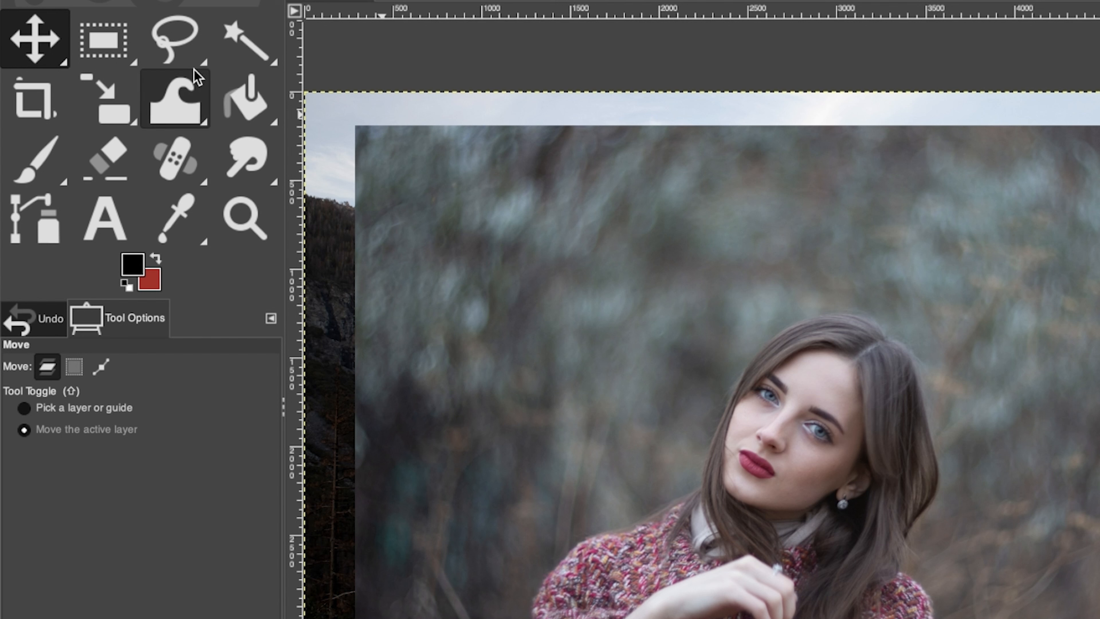
Step: Try shifting the 02.jpg landscape layer upward with the Move tool, and undo the move
left_click(43, 37)
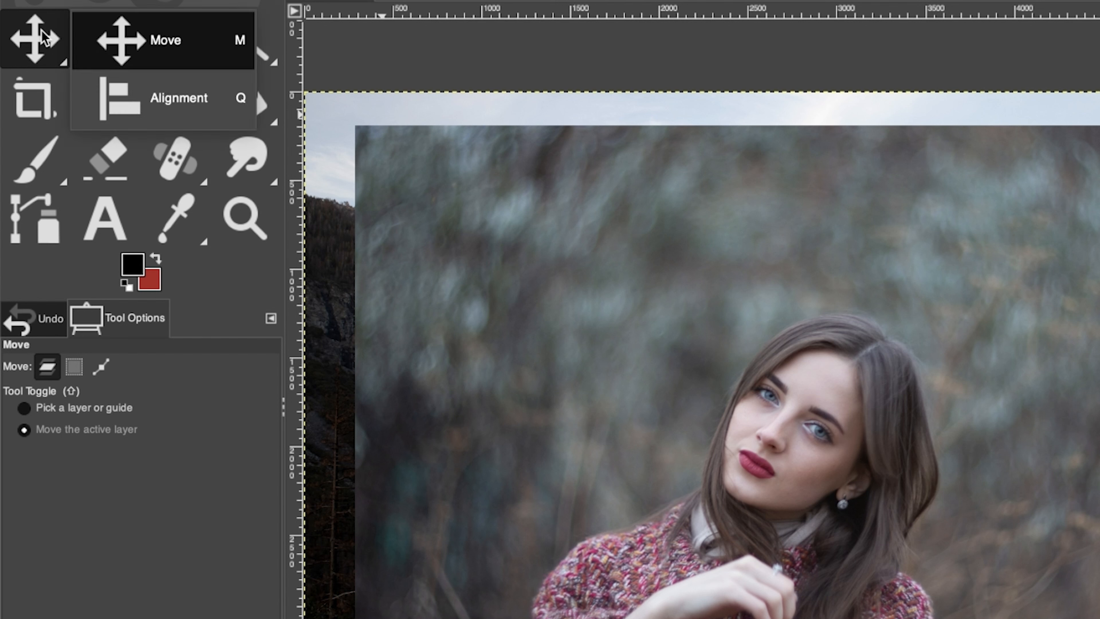
left_click(237, 41)
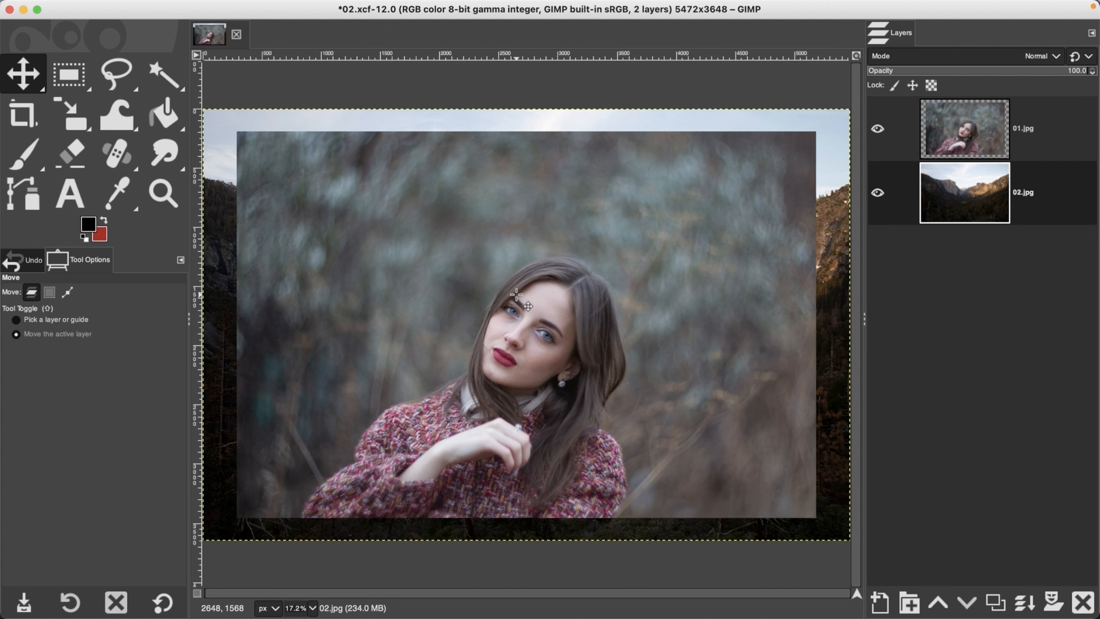
left_click_drag(515, 287, 516, 215)
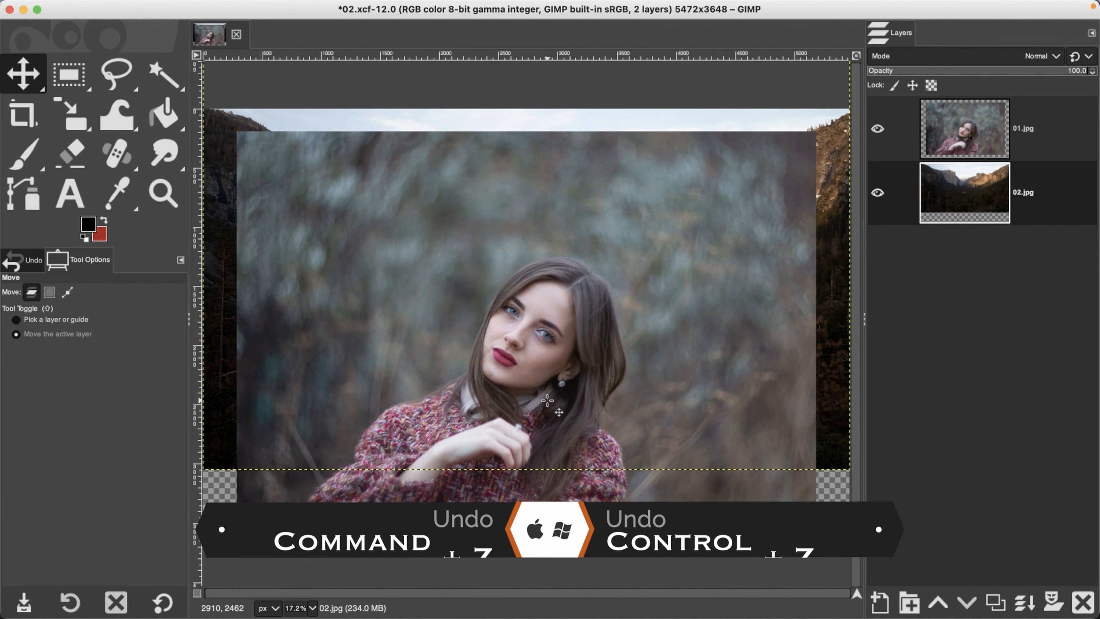
key("super")
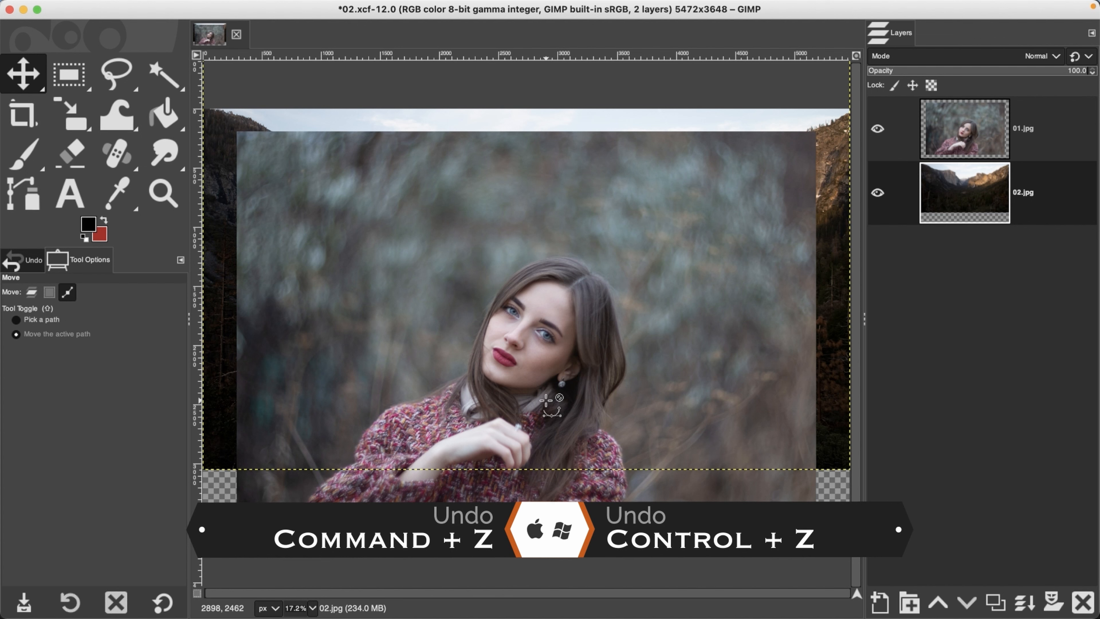
key("super+z")
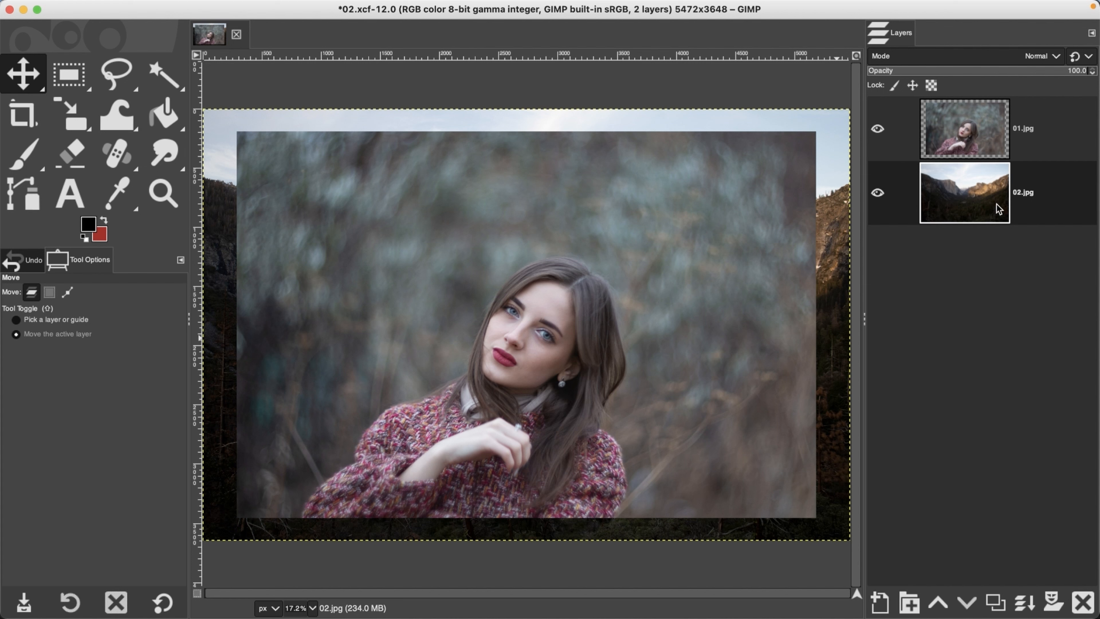
Step: Select the 01.jpg portrait layer, move it slightly upward, and undo the move
left_click(987, 134)
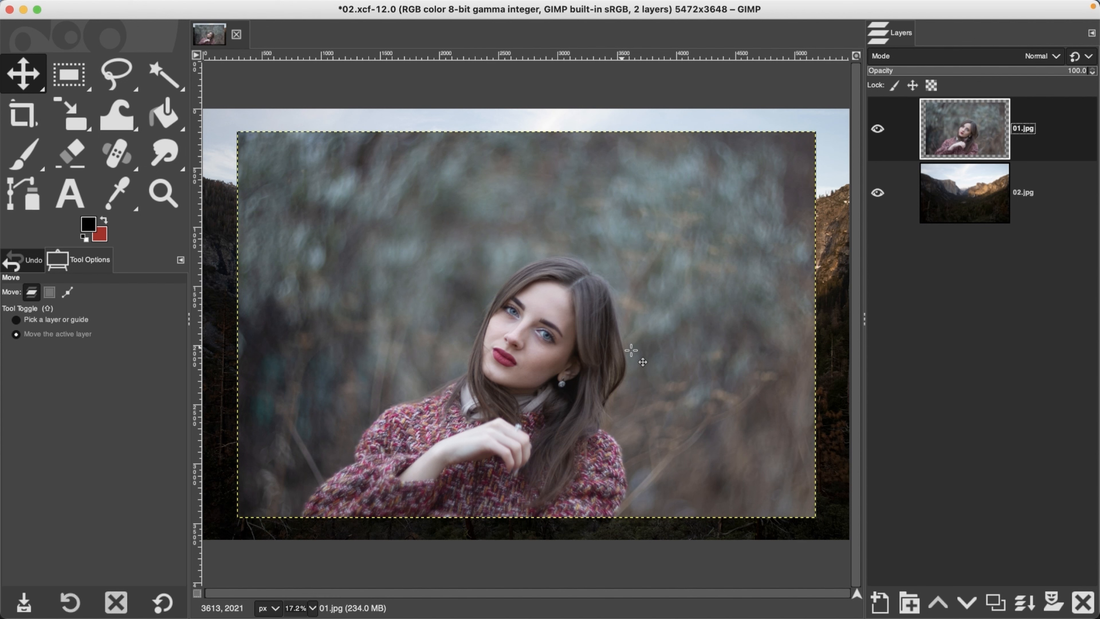
left_click_drag(640, 368, 641, 336)
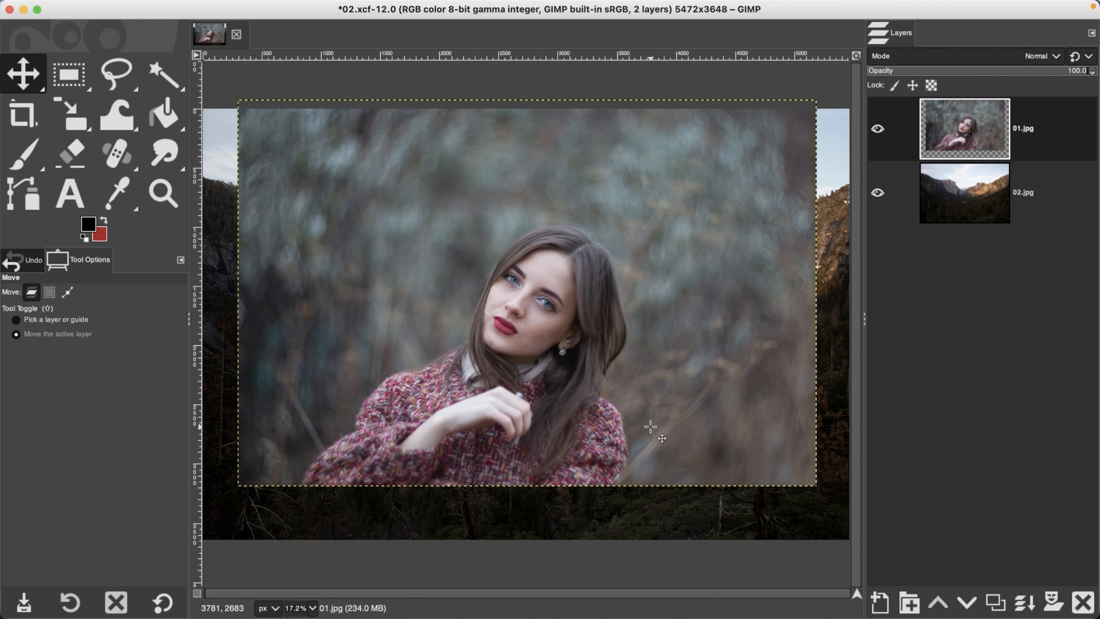
key("ctrl+z")
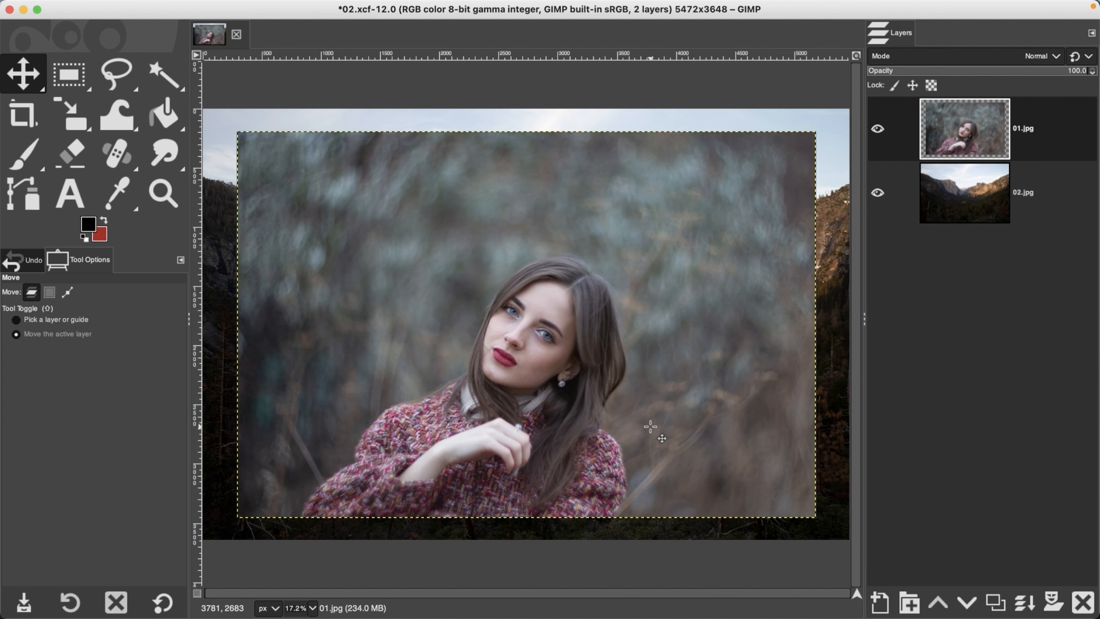
Step: With 02.jpg active, set the Move tool to Pick a layer or guide, try moving the portrait upward, and undo it
left_click(967, 217)
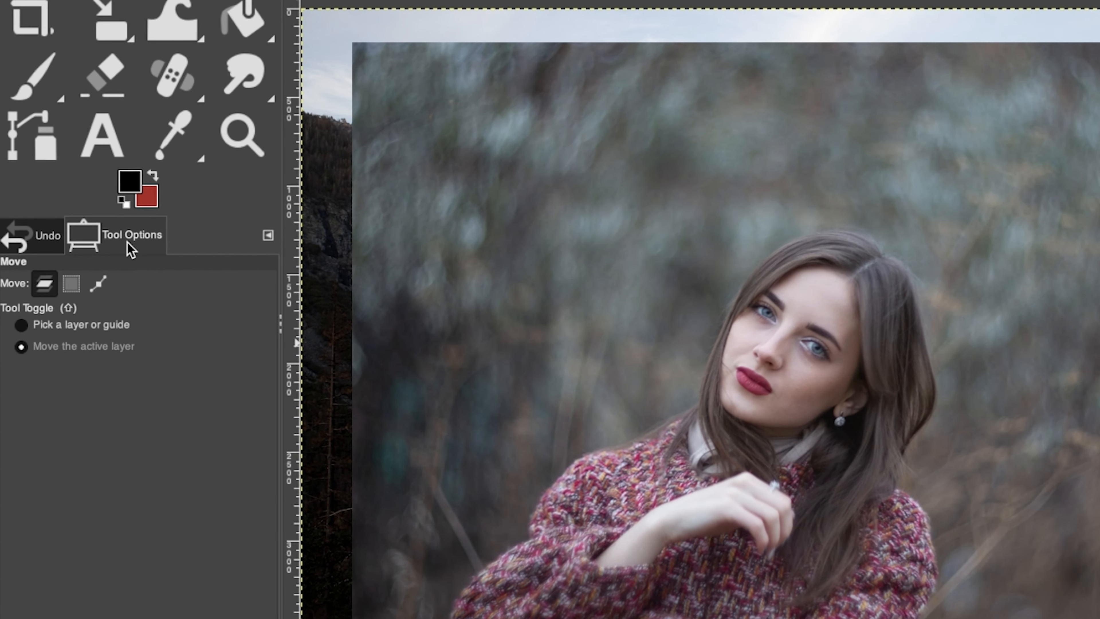
left_click(116, 331)
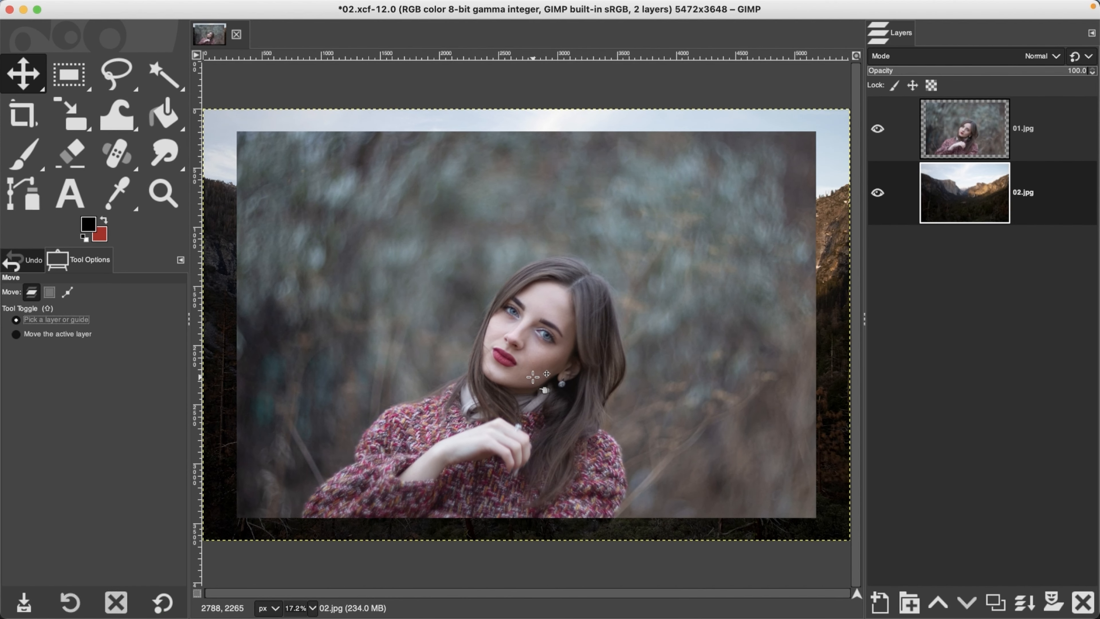
left_click_drag(533, 376, 536, 331)
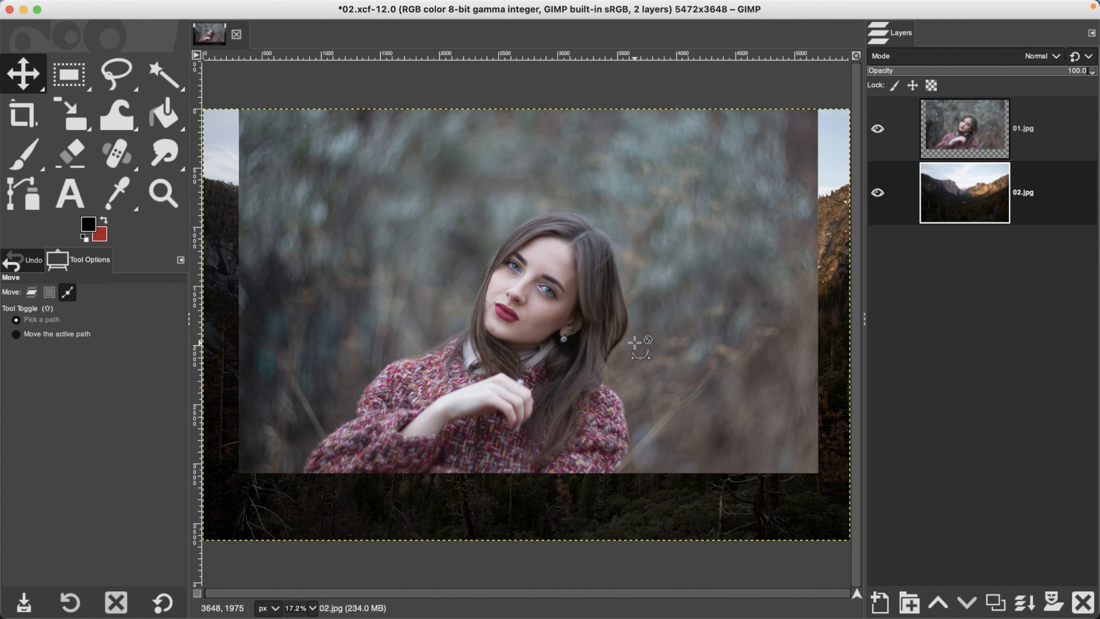
key("super+z")
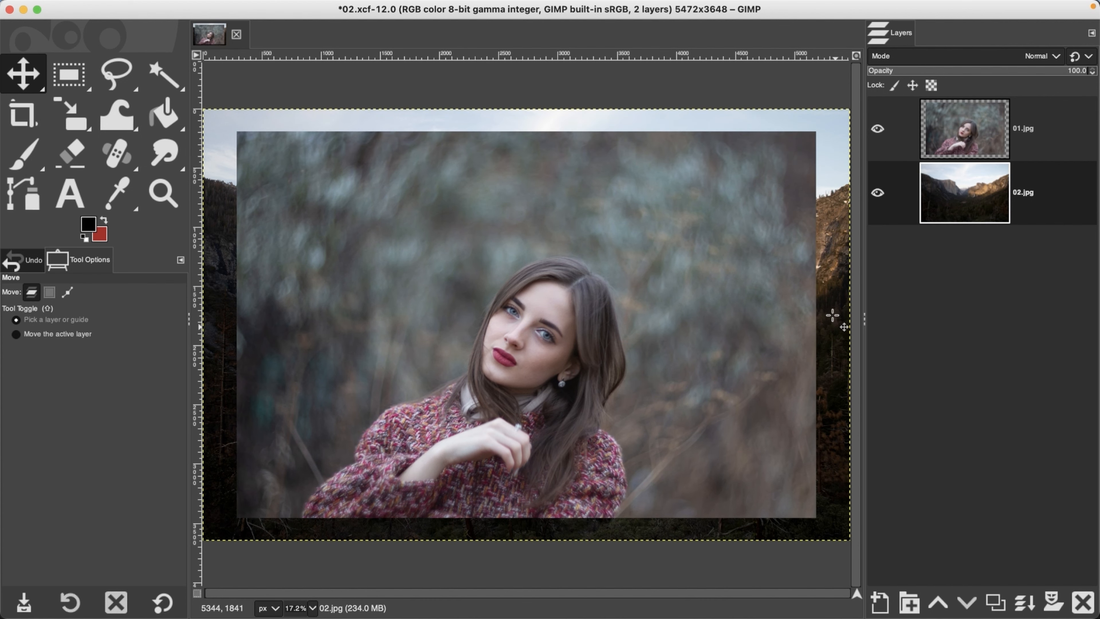
Step: Try moving the landscape by its exposed edge, undo it, and set the Move tool back to Move the active layer
left_click_drag(836, 328, 834, 295)
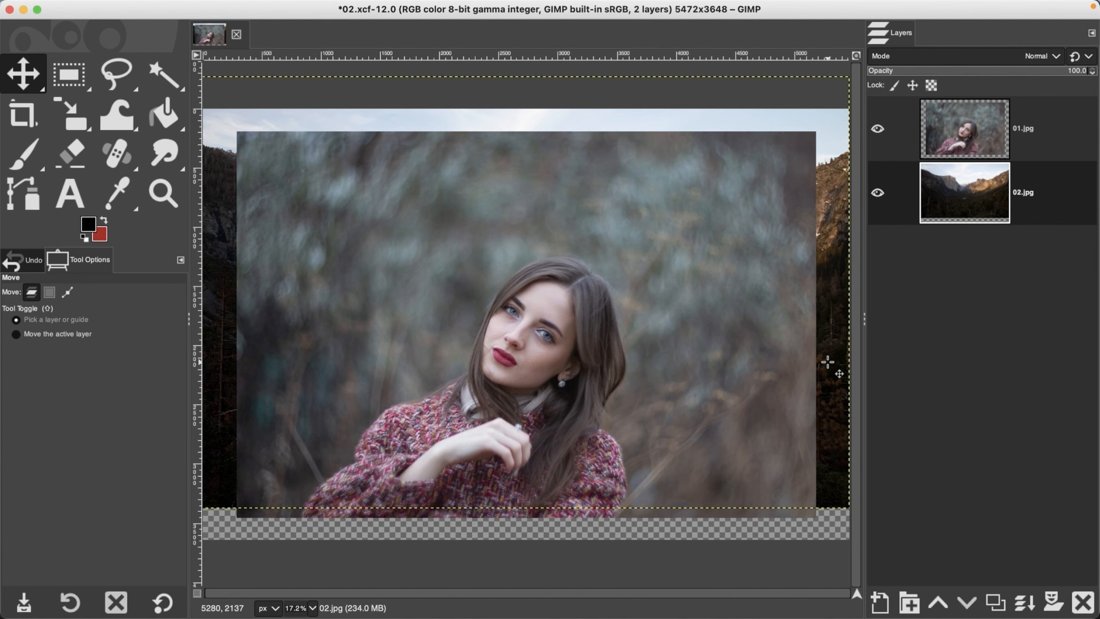
key("super+z")
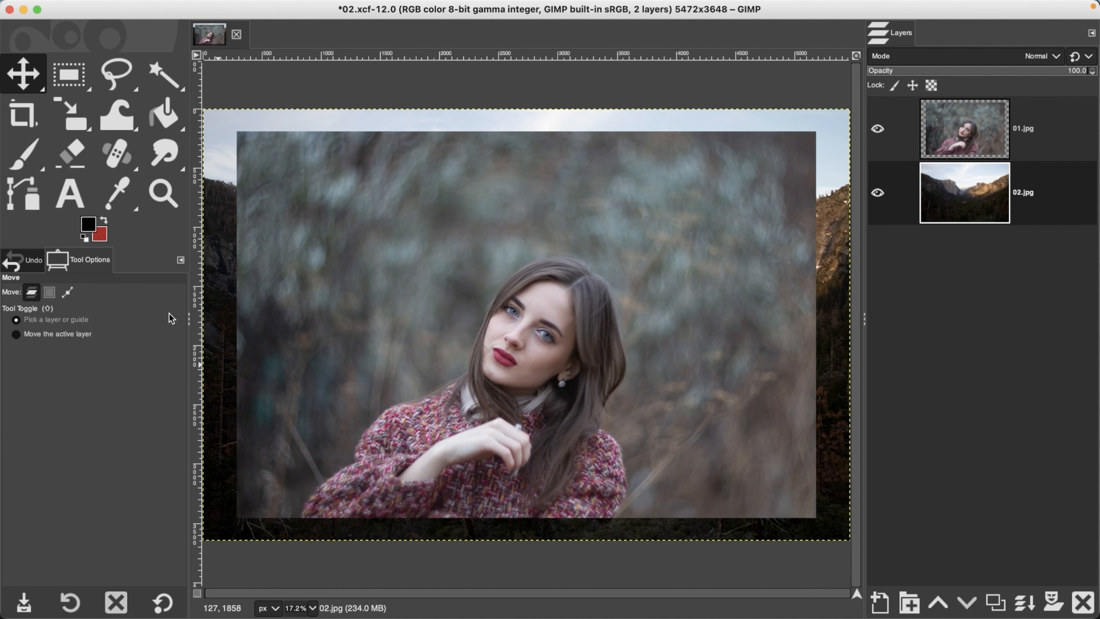
left_click(69, 334)
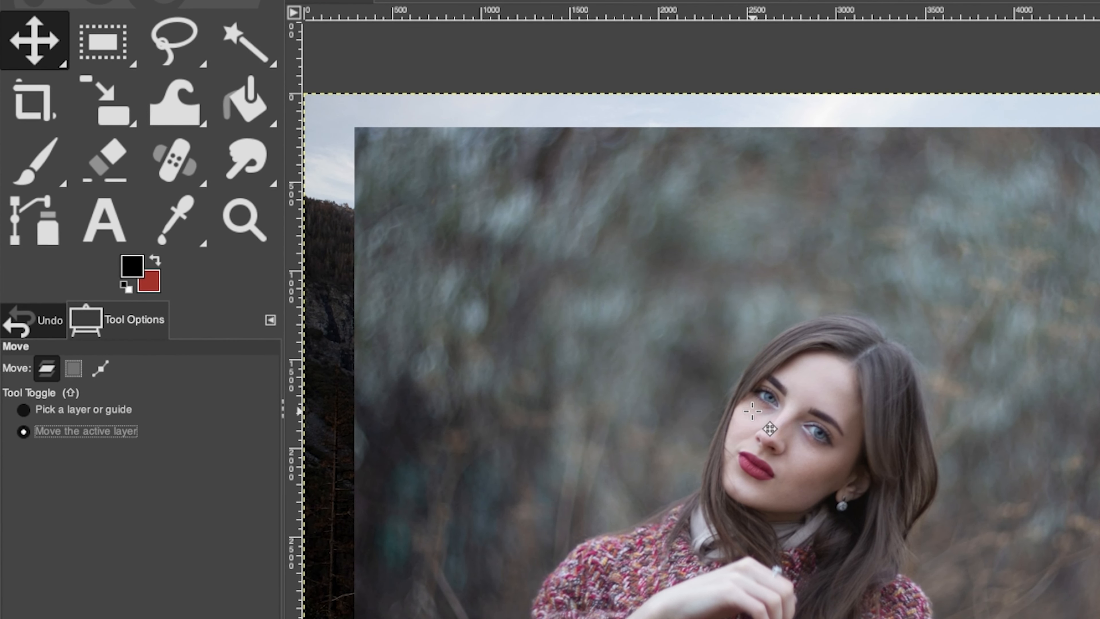
Step: Activate the Rotate tool from the group of transform tools
right_click(112, 111)
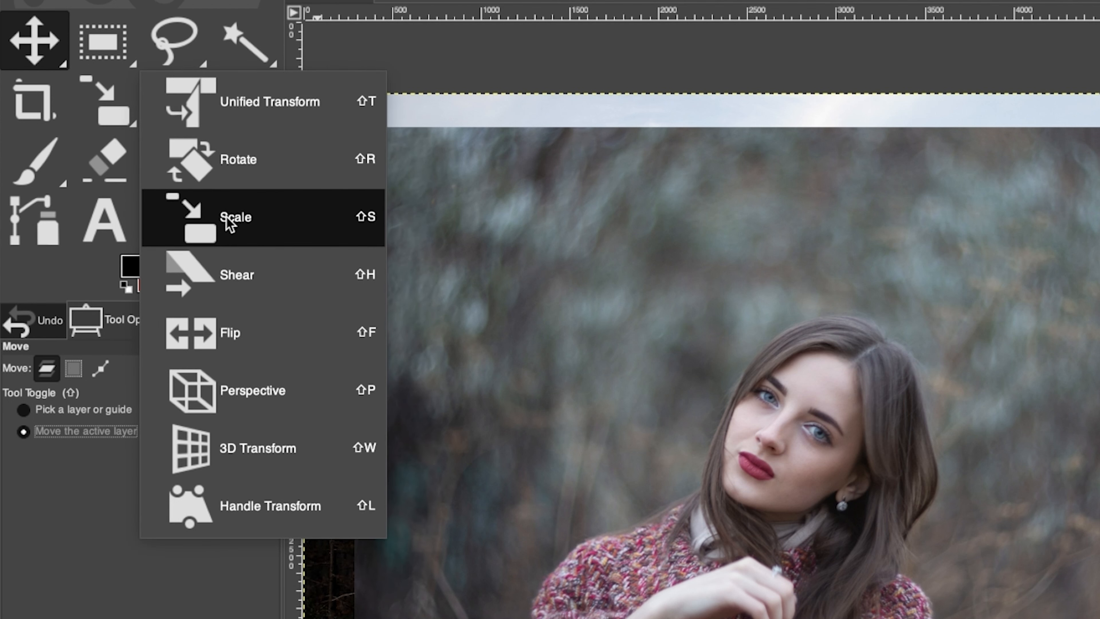
left_click(230, 111)
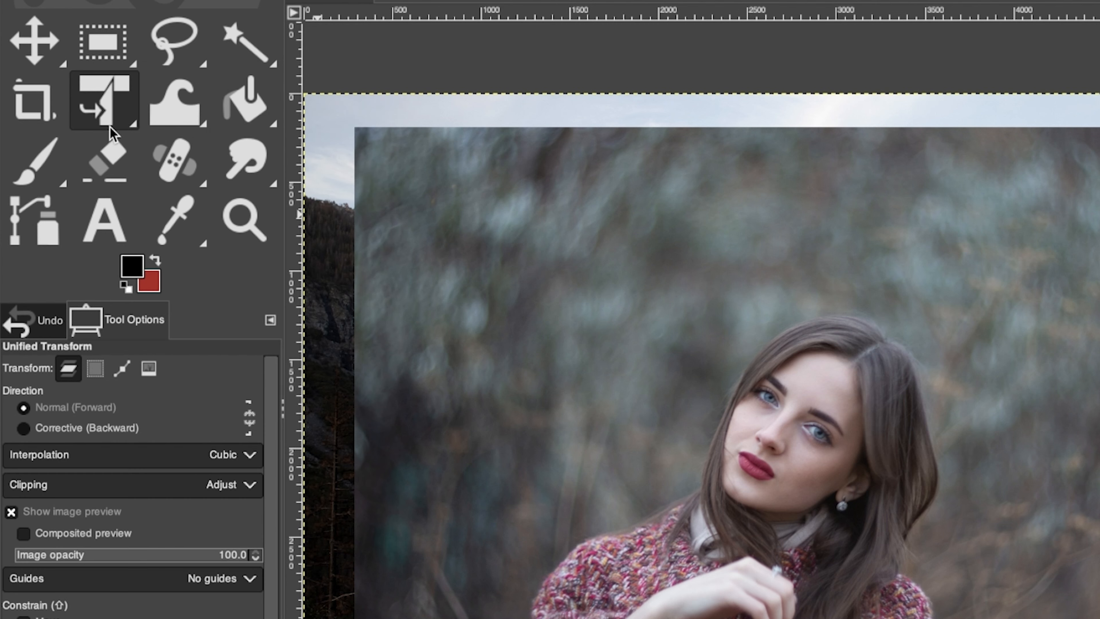
left_click(111, 111)
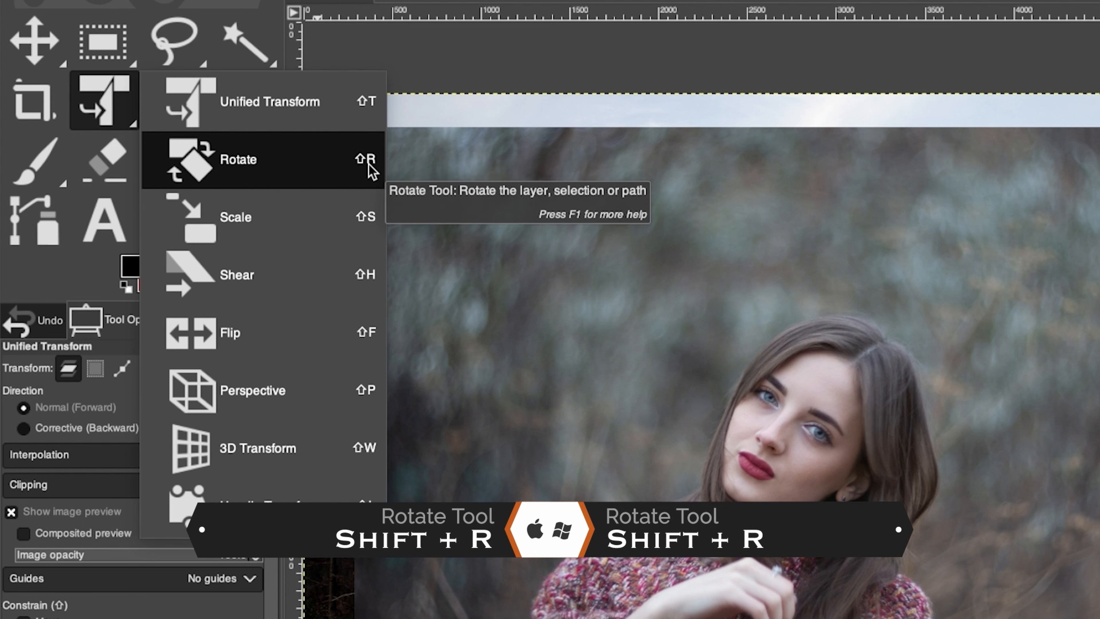
left_click(305, 163)
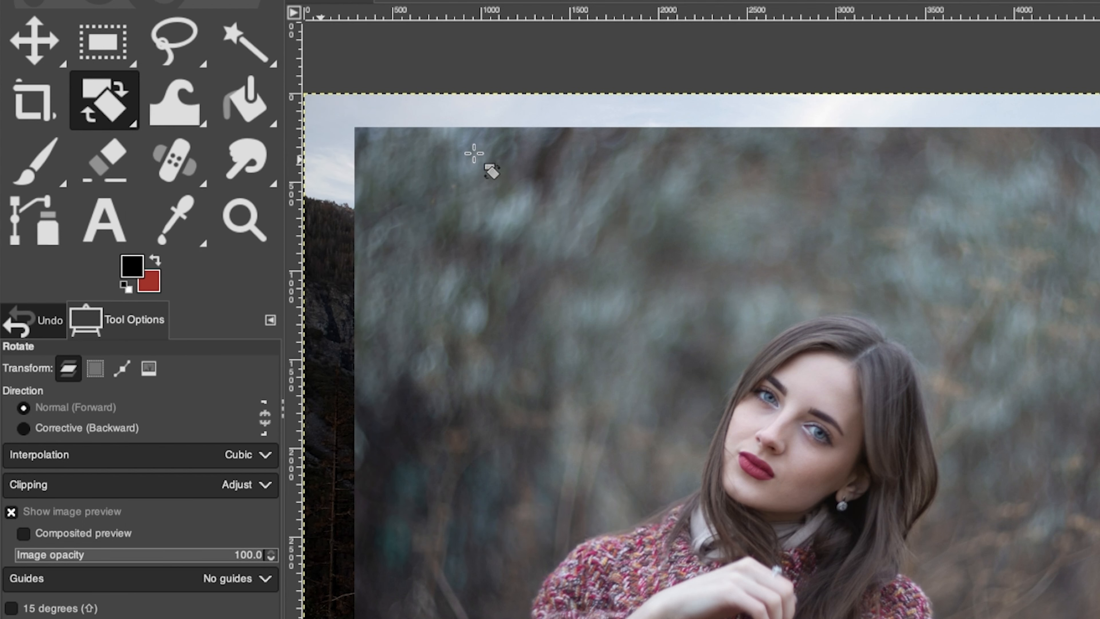
Step: Select the 01.jpg layer and try rotating it freehand by about -3.26 degrees, cancelling the transform
left_click(765, 365)
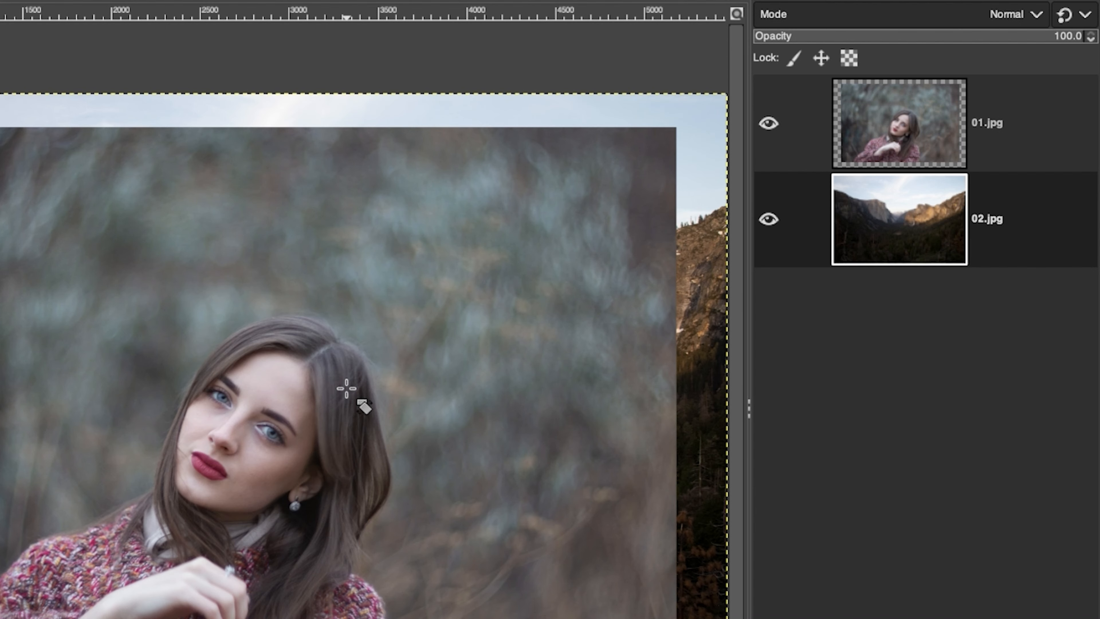
left_click(1034, 136)
left_click(233, 386)
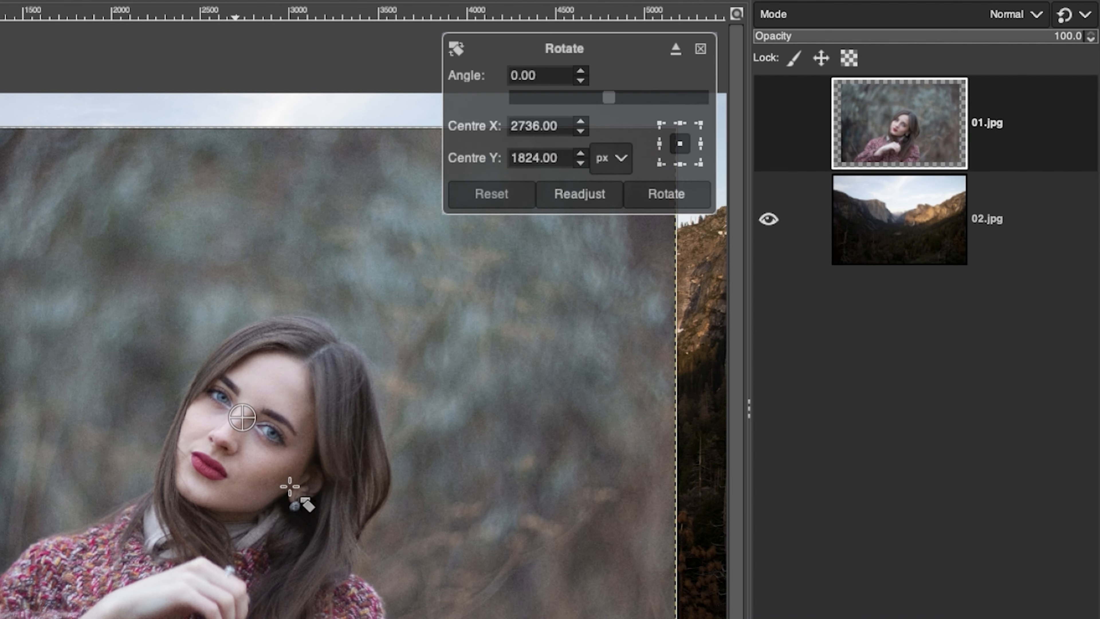
mouse_move(392, 305)
left_mouse_down()
mouse_move(407, 366)
mouse_move(400, 327)
mouse_move(373, 300)
left_mouse_up()
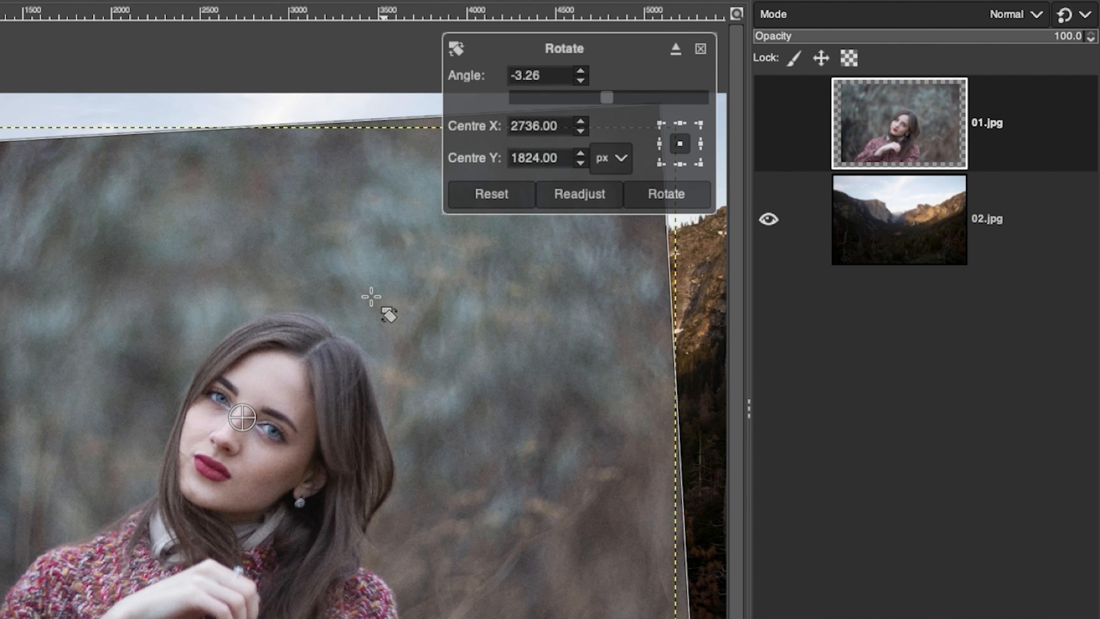
key("Escape")
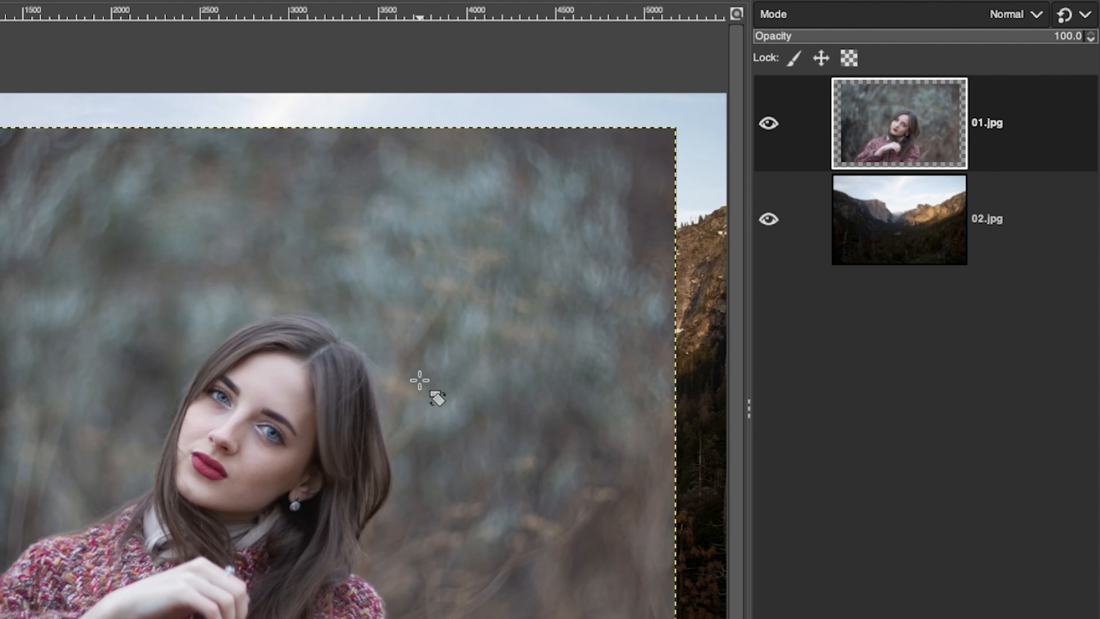
Step: Start rotating the 01.jpg layer around its centre and set the rotation angle to 5.25 degrees
left_click(419, 379)
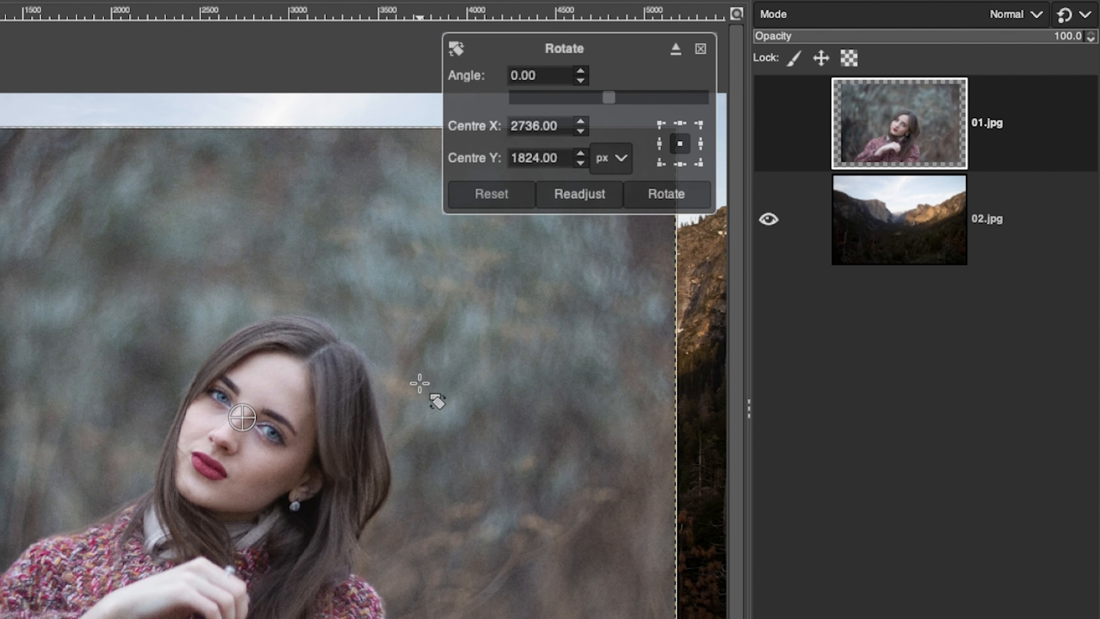
left_click_drag(364, 298, 347, 323)
left_click_drag(598, 98, 622, 100)
left_click(523, 72)
left_click_drag(523, 72, 486, 80)
type("5.25")
key("Tab")
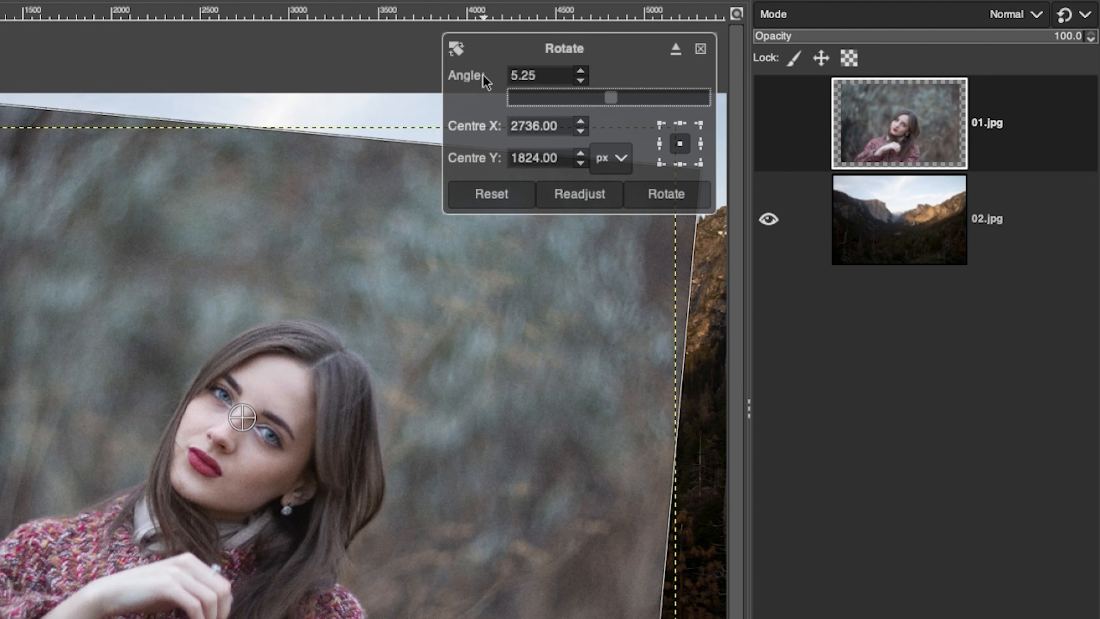
Step: Lower the rotation angle in small increments, apply the rotation to the 01.jpg layer, and undo it
left_click(580, 80)
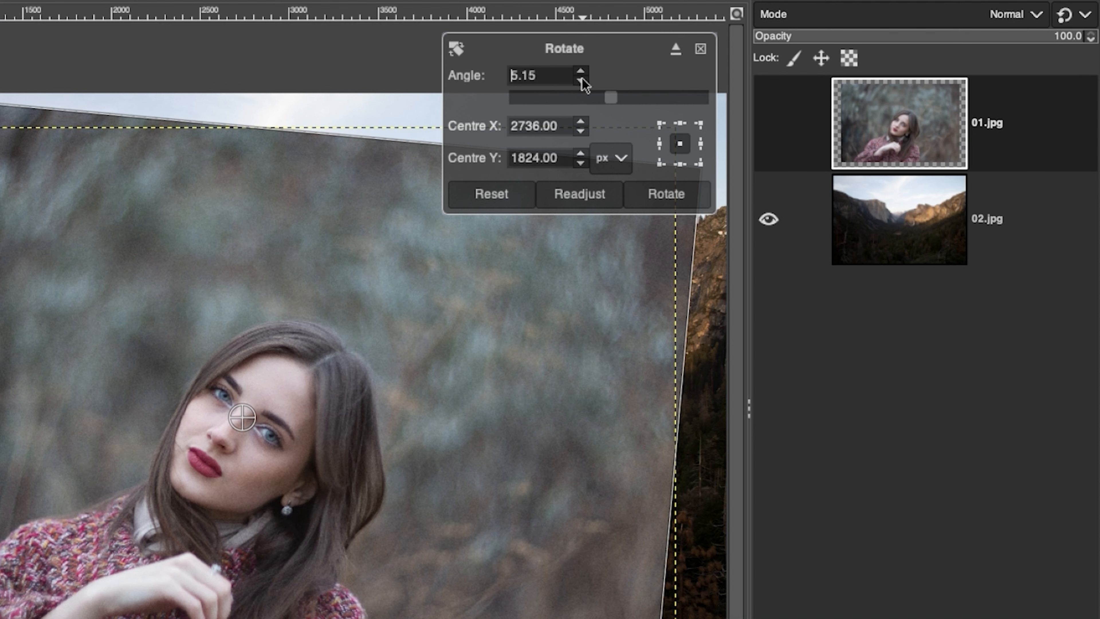
left_click(580, 72)
left_click(581, 80)
left_click(581, 81)
left_click(581, 80)
left_click(580, 80)
left_click(580, 81)
left_click(581, 80)
left_click(580, 80)
left_click(580, 80)
left_click(581, 81)
left_click(581, 81)
left_click(666, 195)
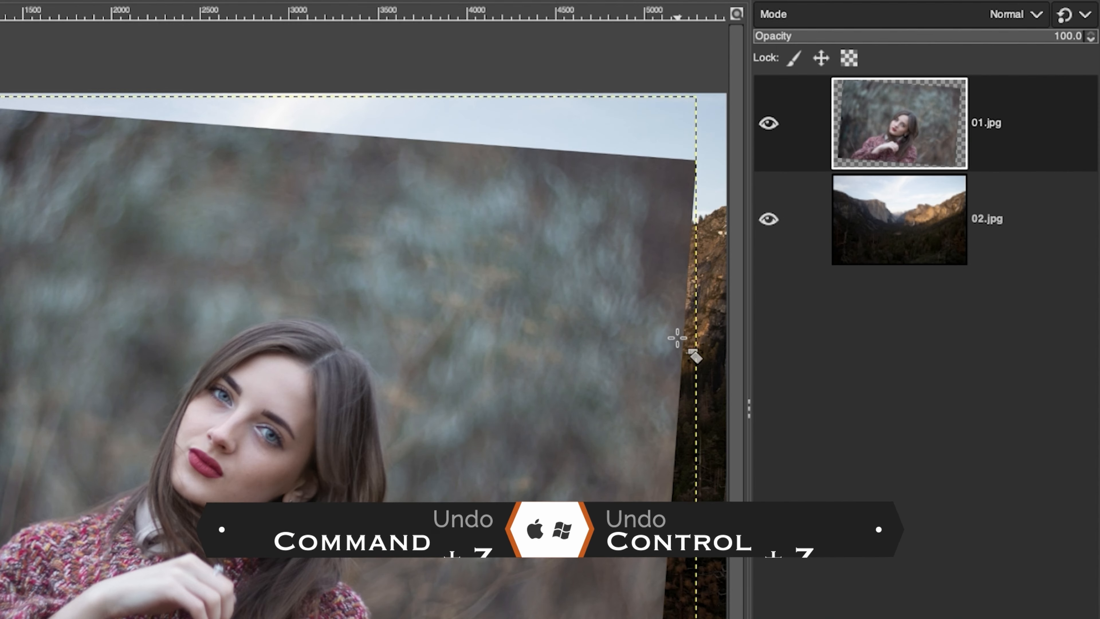
key("ctrl+z")
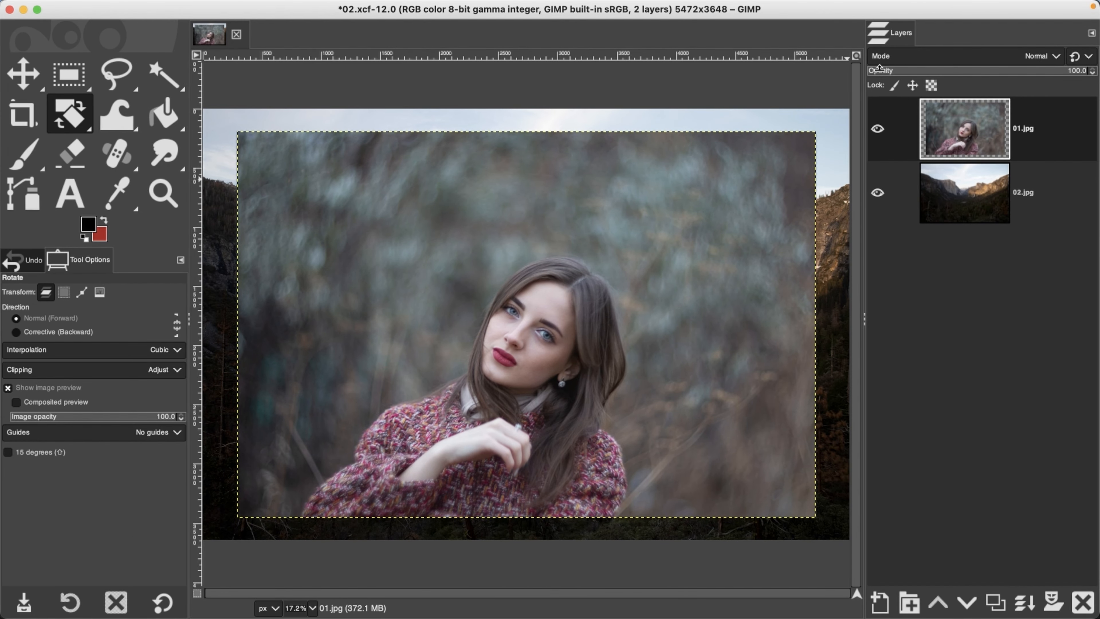
Step: Hide the 01.jpg layer
left_click(878, 128)
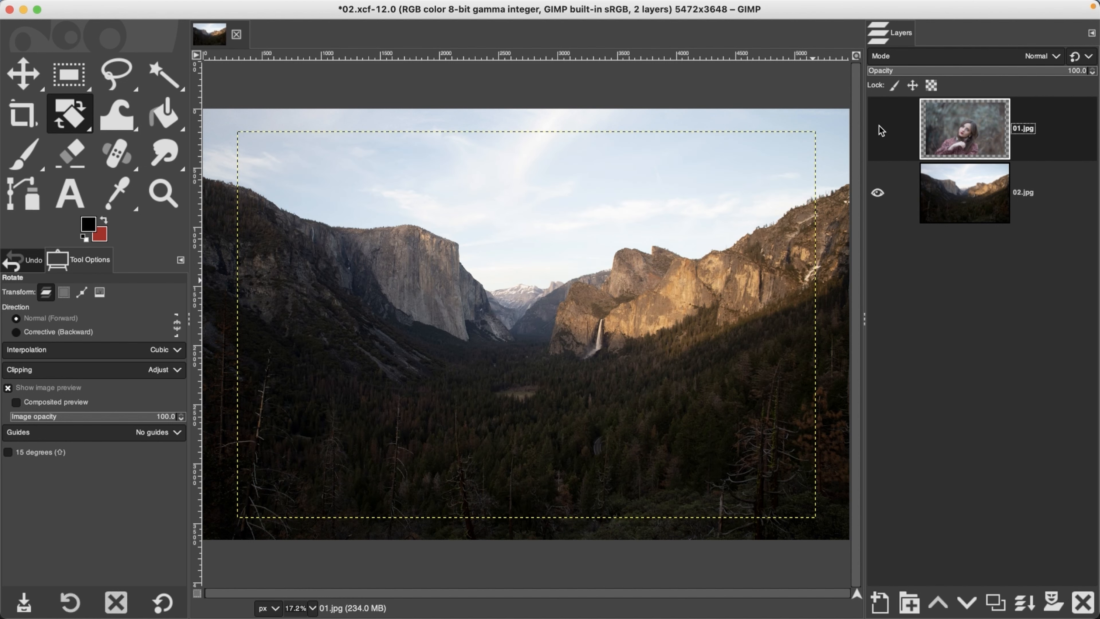
Step: Show the 01.jpg layer and try scaling it freehand with the Scale tool to about 3879 × 3409 px, cancelling the transform
left_click(879, 130)
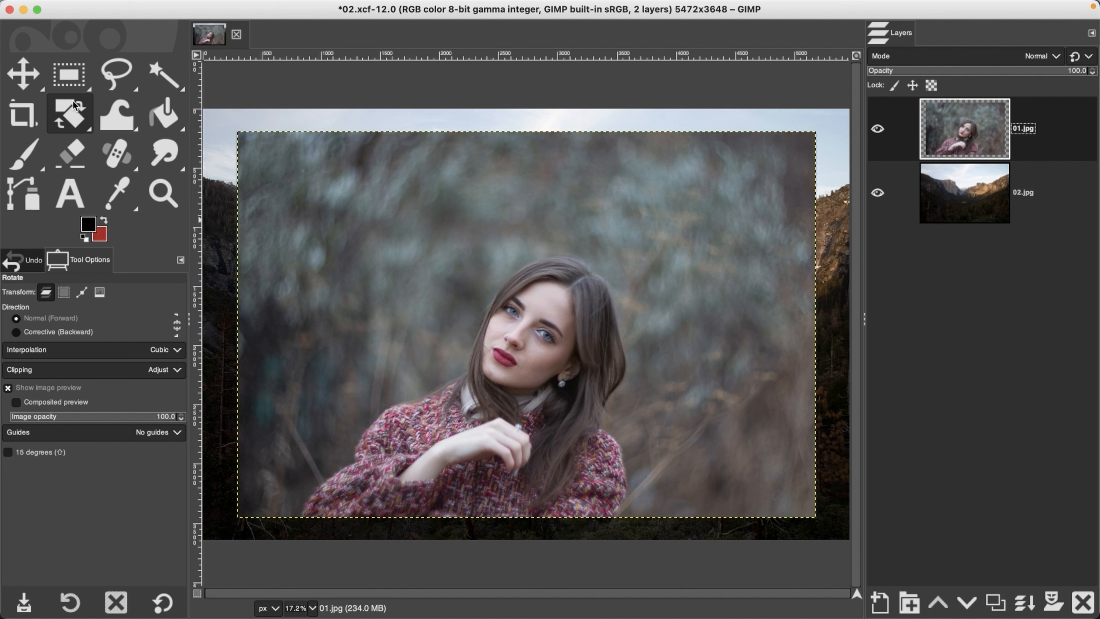
left_click(75, 113)
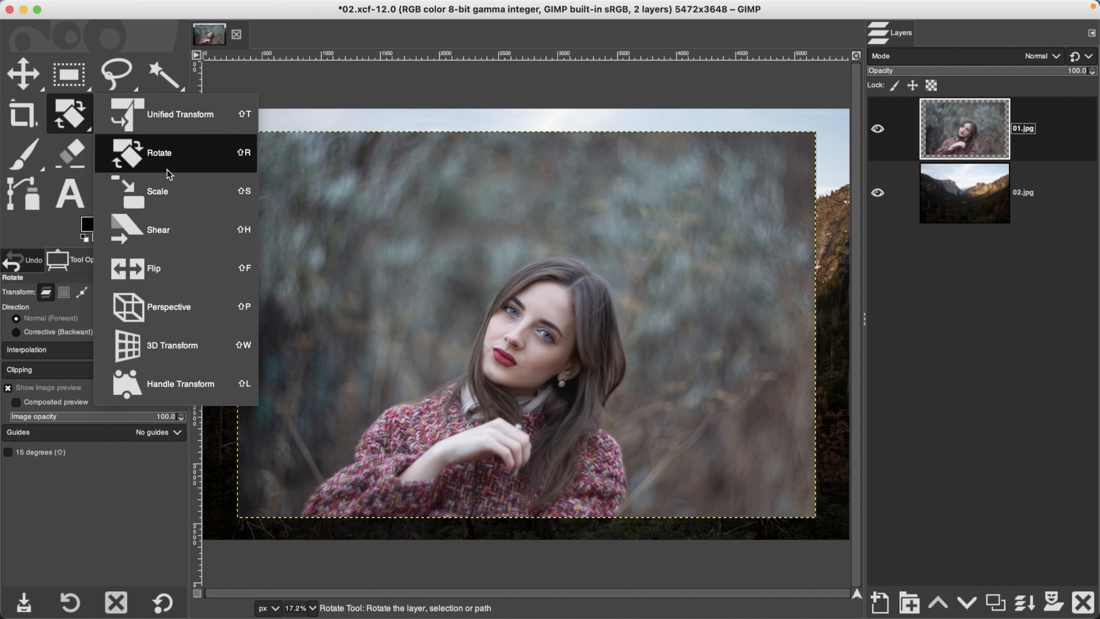
left_click(180, 195)
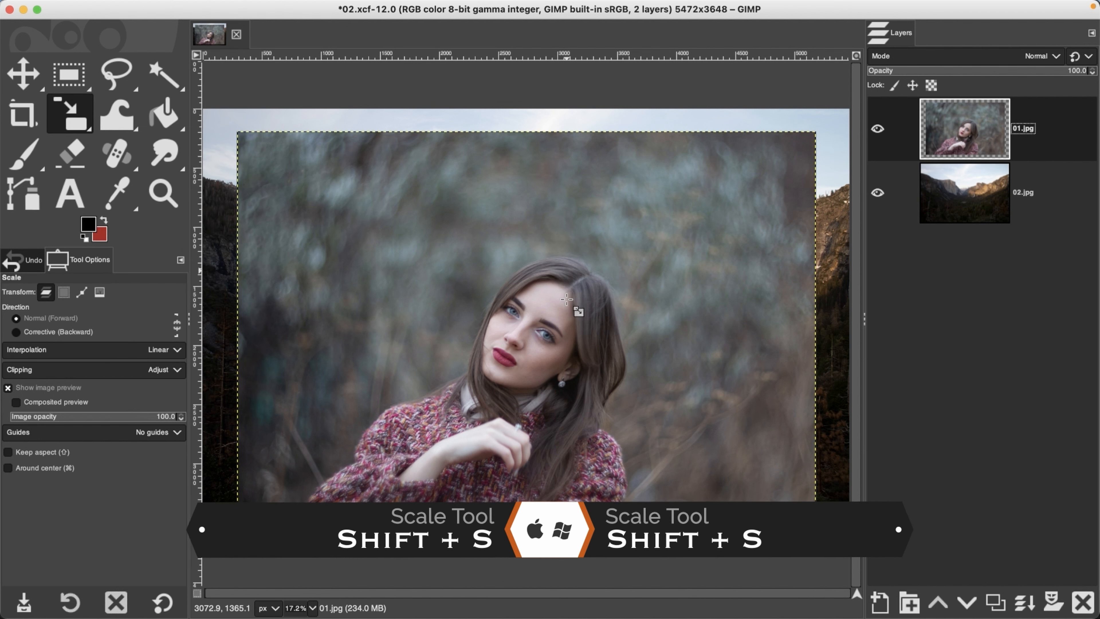
left_click_drag(511, 223, 633, 209)
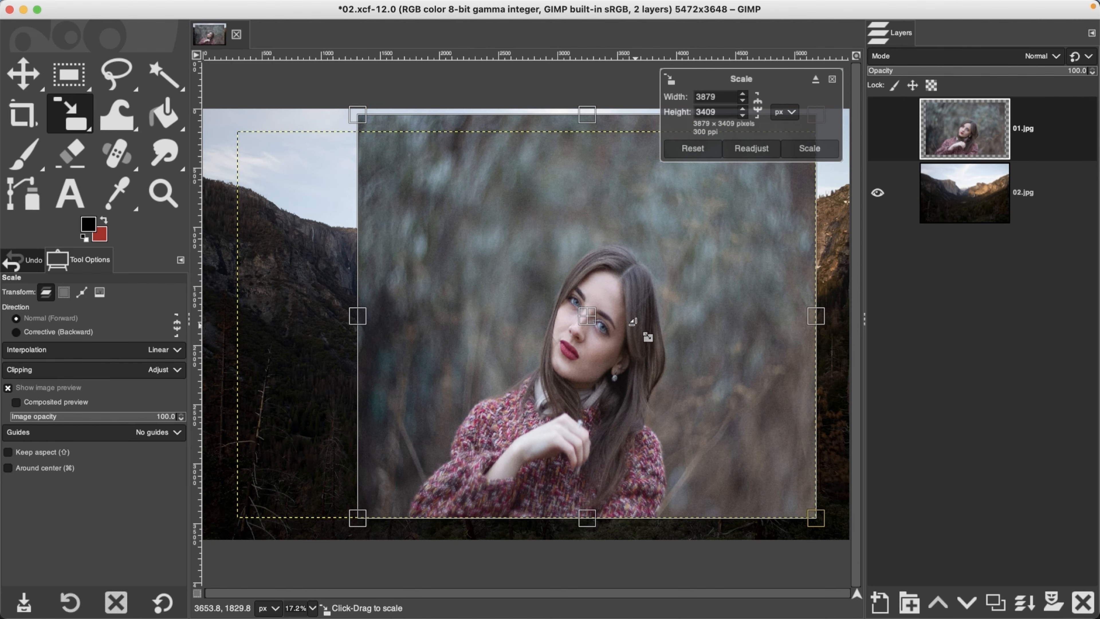
key("Escape")
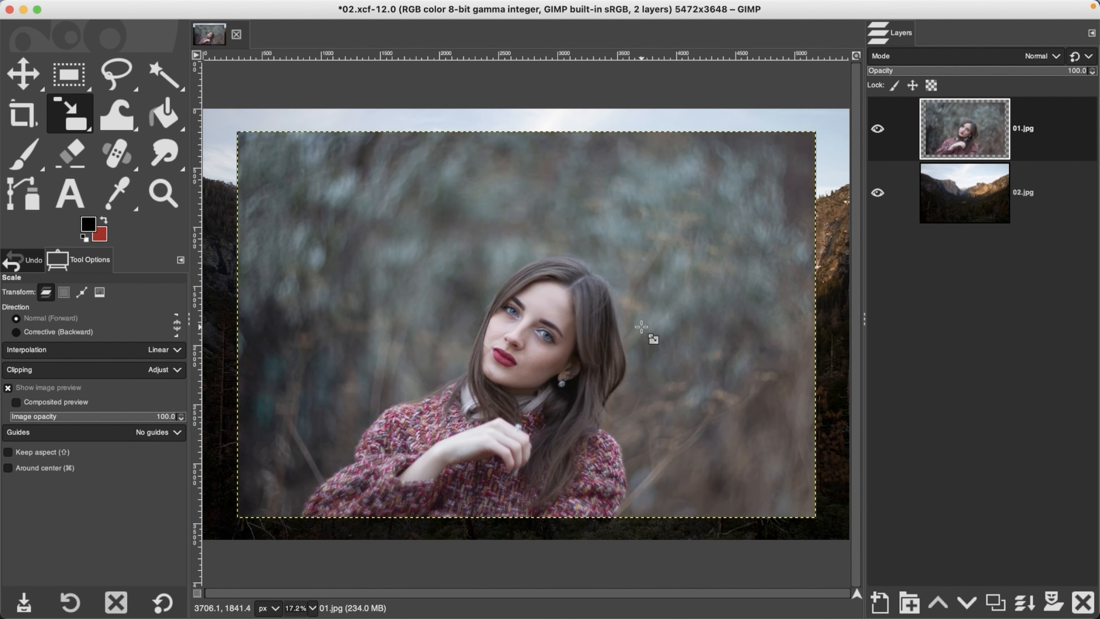
Step: Shift the 01.jpg layer slightly down and right while scaling it to 1200 × 800 px with width and height linked
left_click(641, 326)
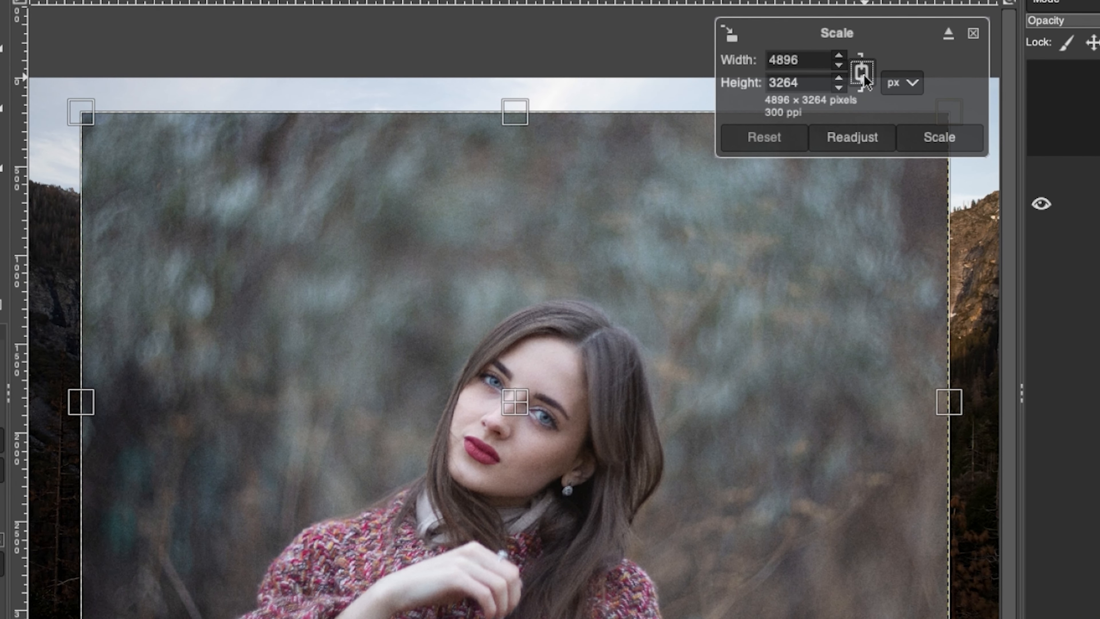
left_click_drag(81, 112, 106, 132)
left_click_drag(543, 145, 657, 330)
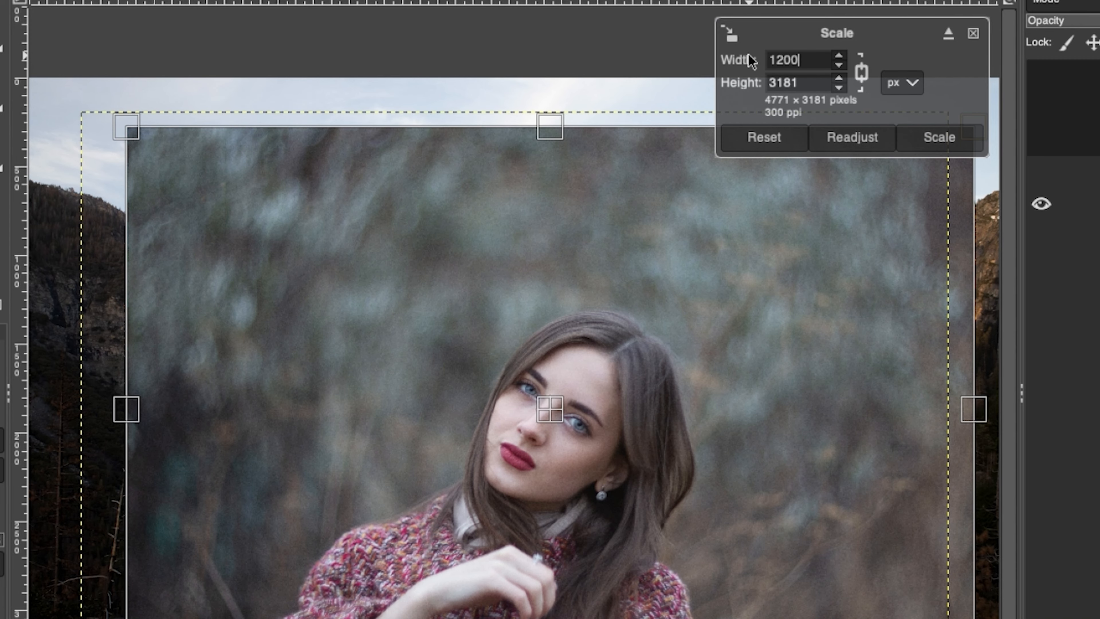
key("Tab")
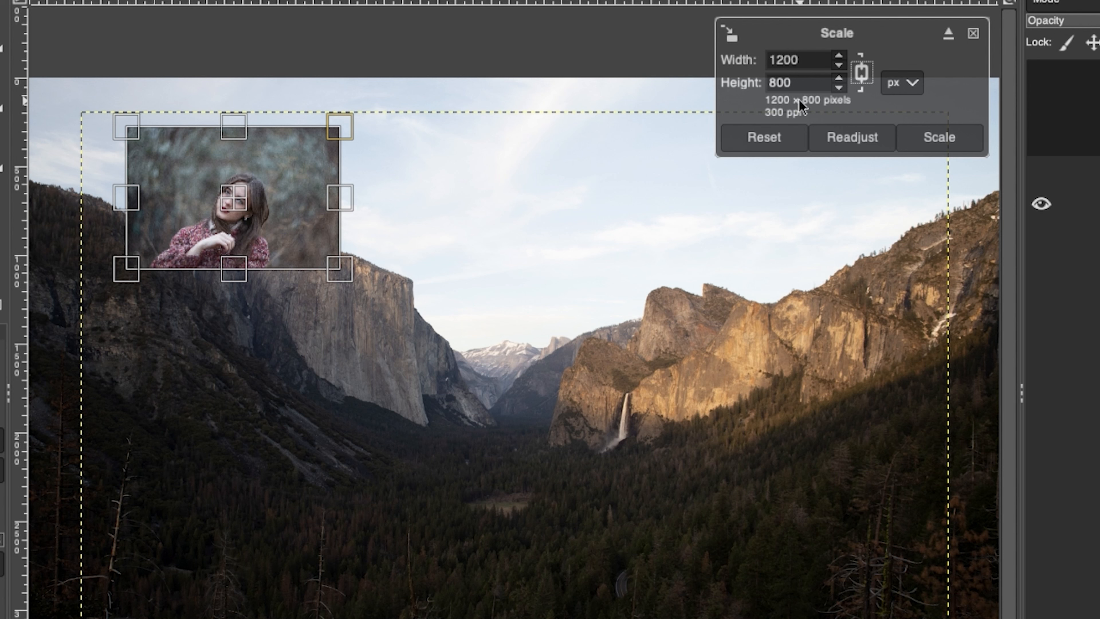
left_click(930, 137)
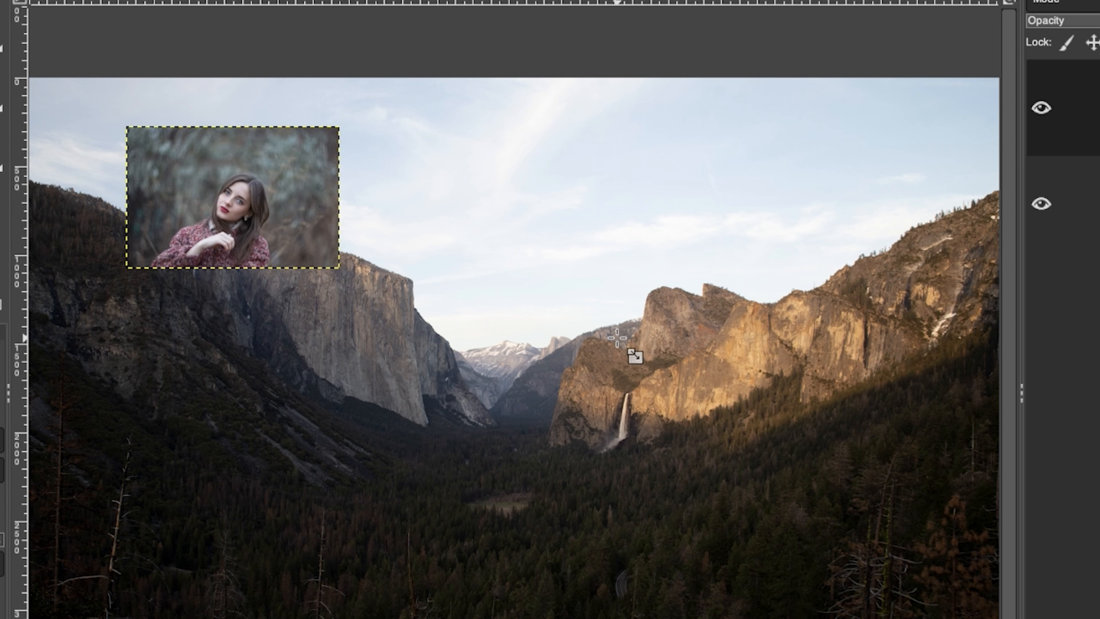